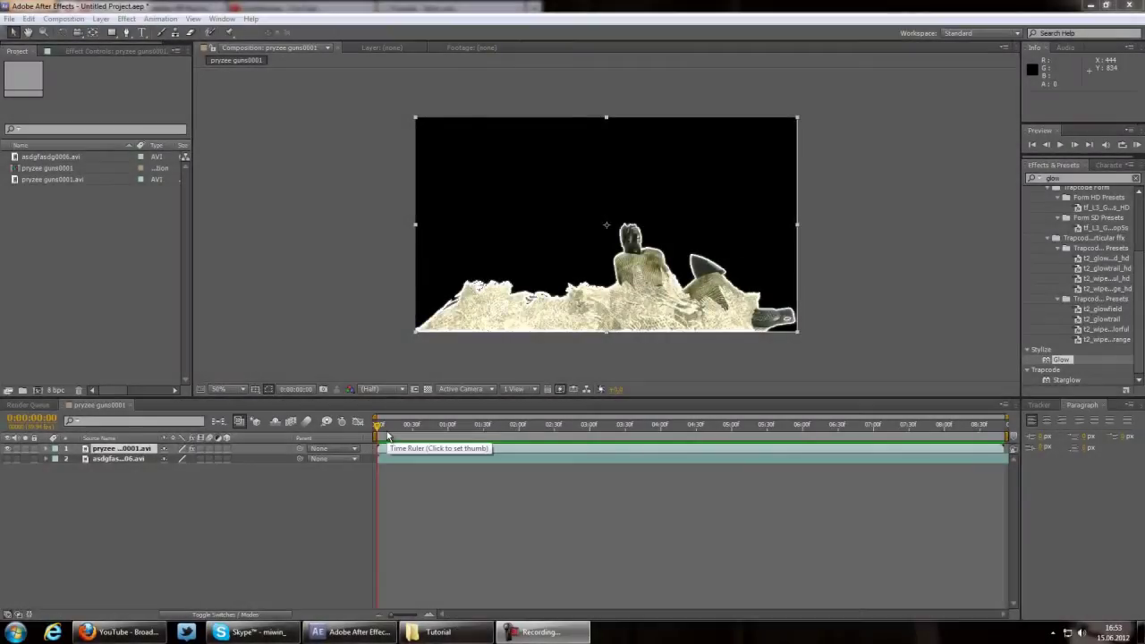
- Deselect the layer and play a preview of the keyed gun clip
click(394, 519)
key(KP_0)
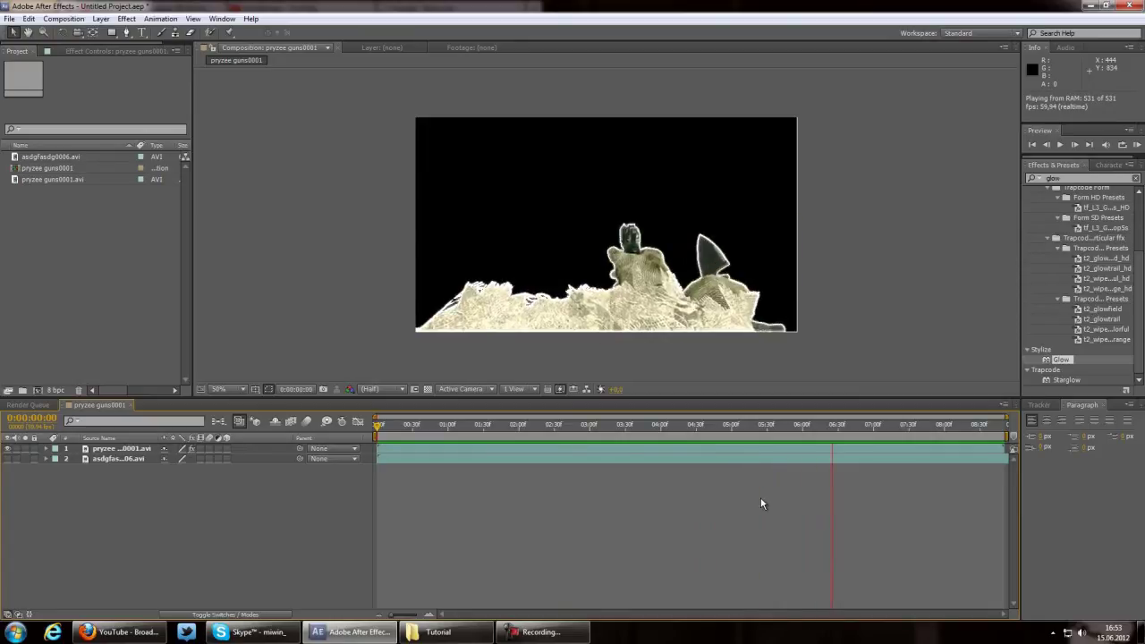
click(457, 502)
- Make layer 2's gameplay footage visible and scrub ahead to the airplane footage
drag(390, 429, 490, 427)
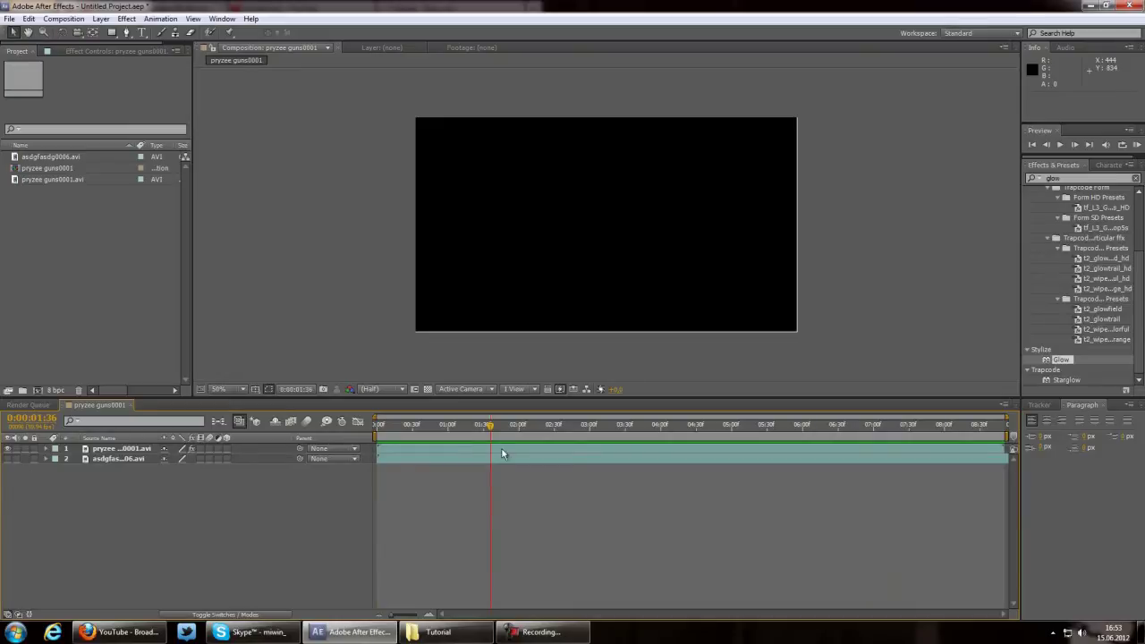
click(8, 459)
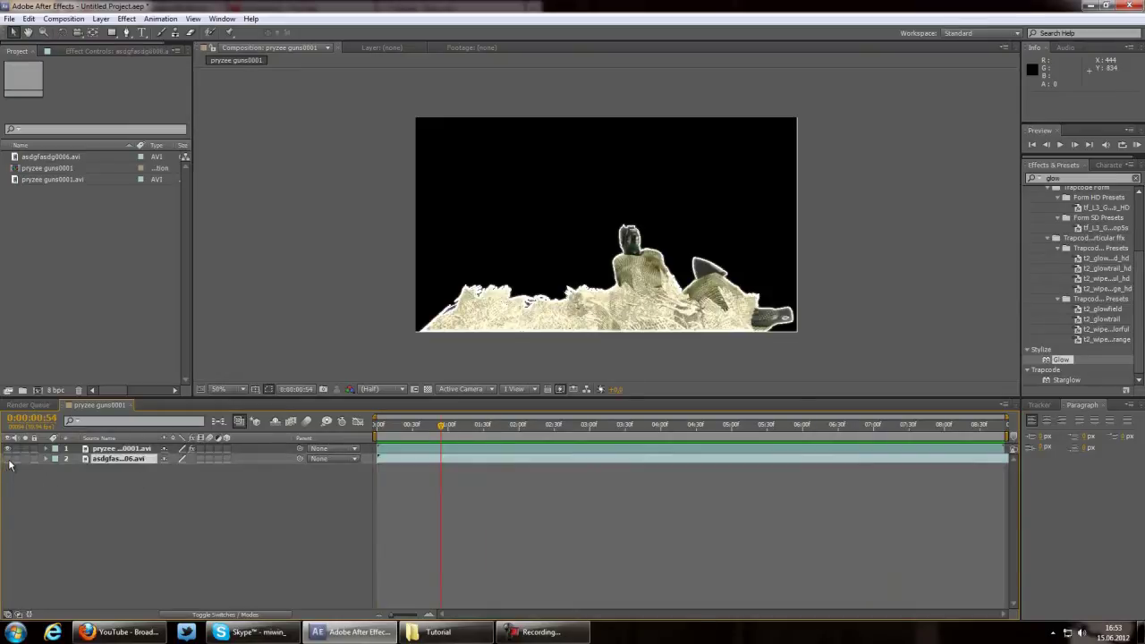
drag(521, 436, 826, 435)
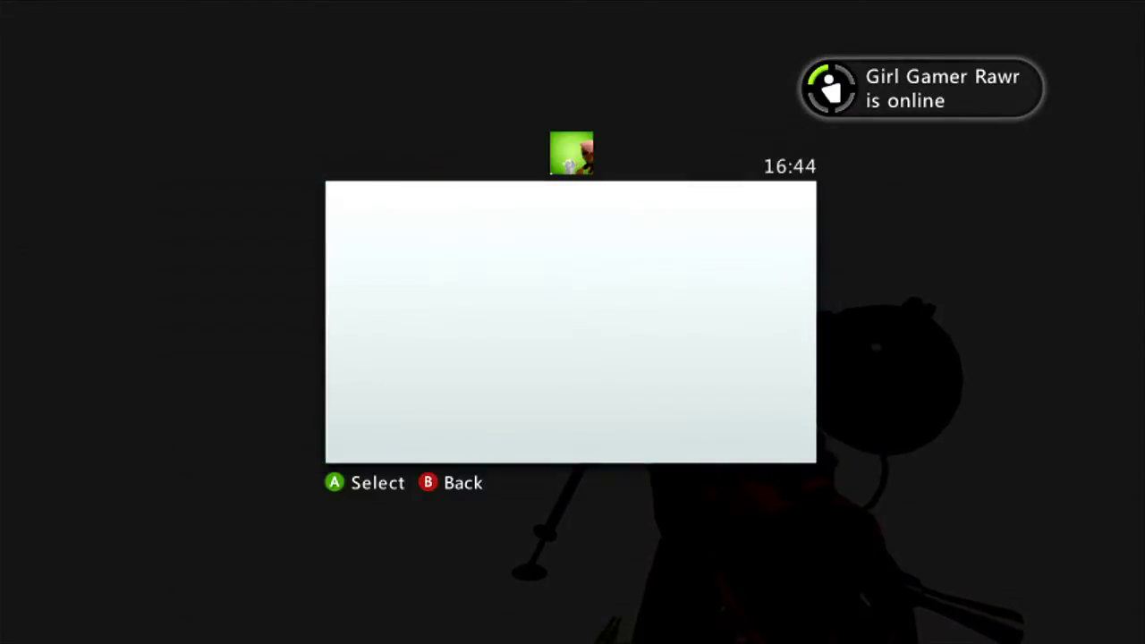
- In the Xbox Guide profile preferences, change Online Status to Busy
key(Down)
key(Up)
key(Return)
key(Down)
key(Down)
key(Down)
key(Up)
key(Return)
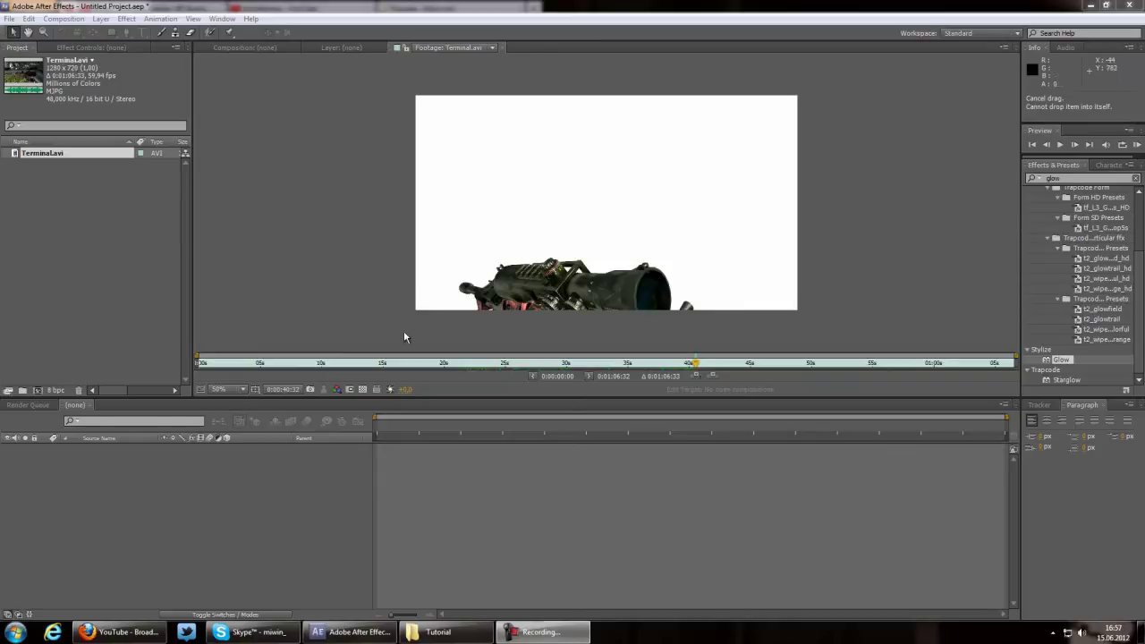
- Create a Terminal composition from Terminal.avi and check its frames
drag(700, 372, 675, 365)
drag(42, 152, 37, 391)
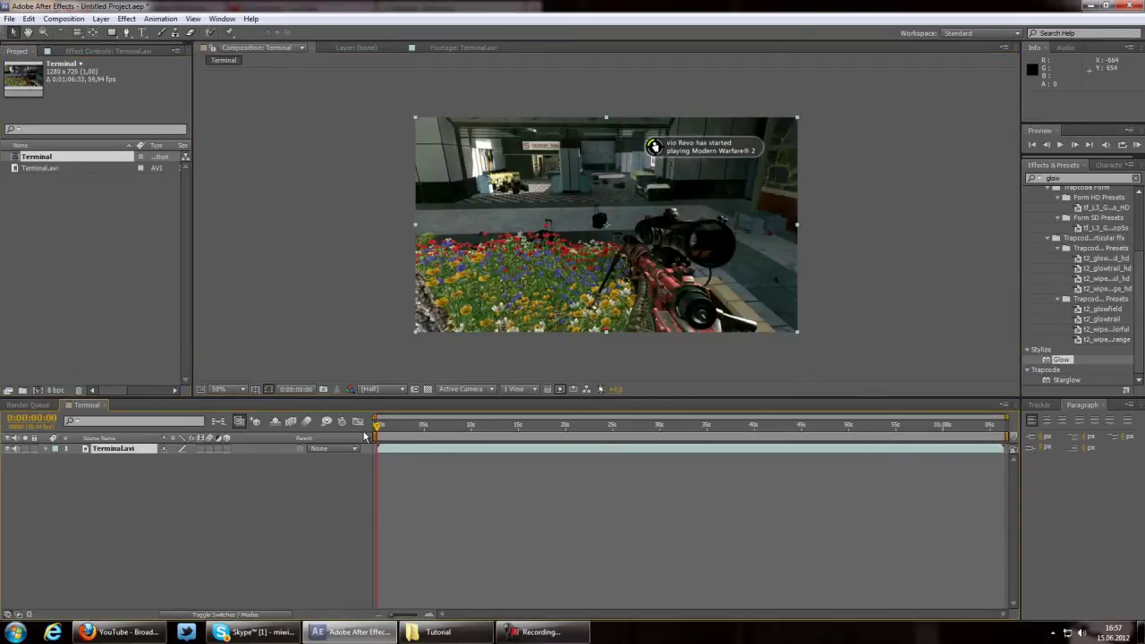
drag(379, 425, 322, 433)
- Slide the Terminal.avi layer earlier so the white-wall rifle shot starts at 0
drag(423, 457, 157, 449)
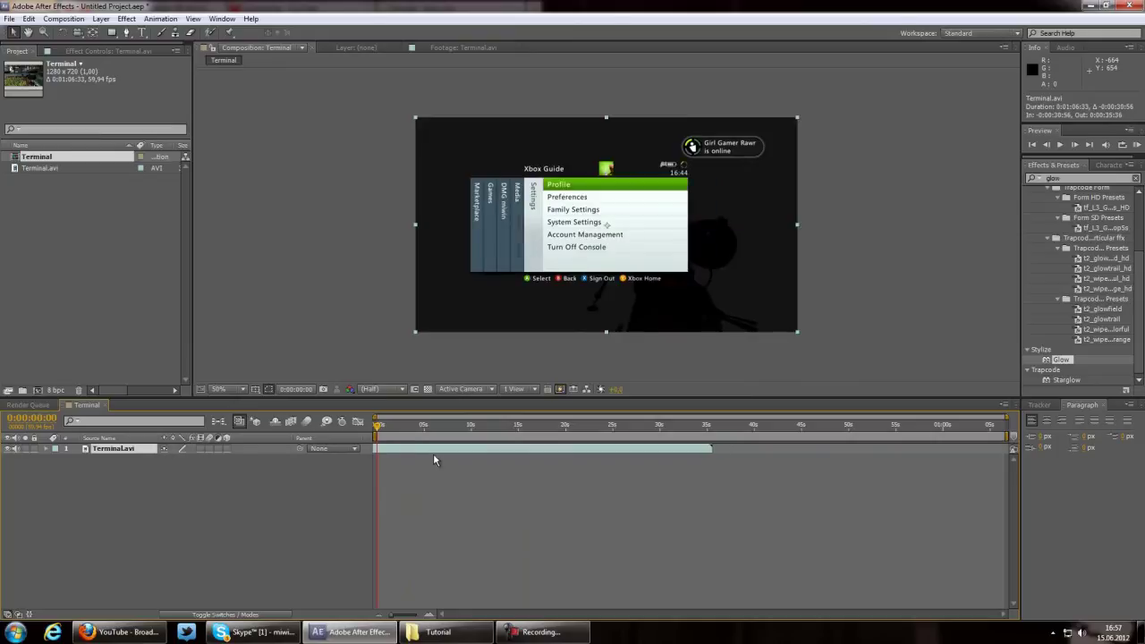
drag(434, 458, 399, 454)
right_click(388, 451)
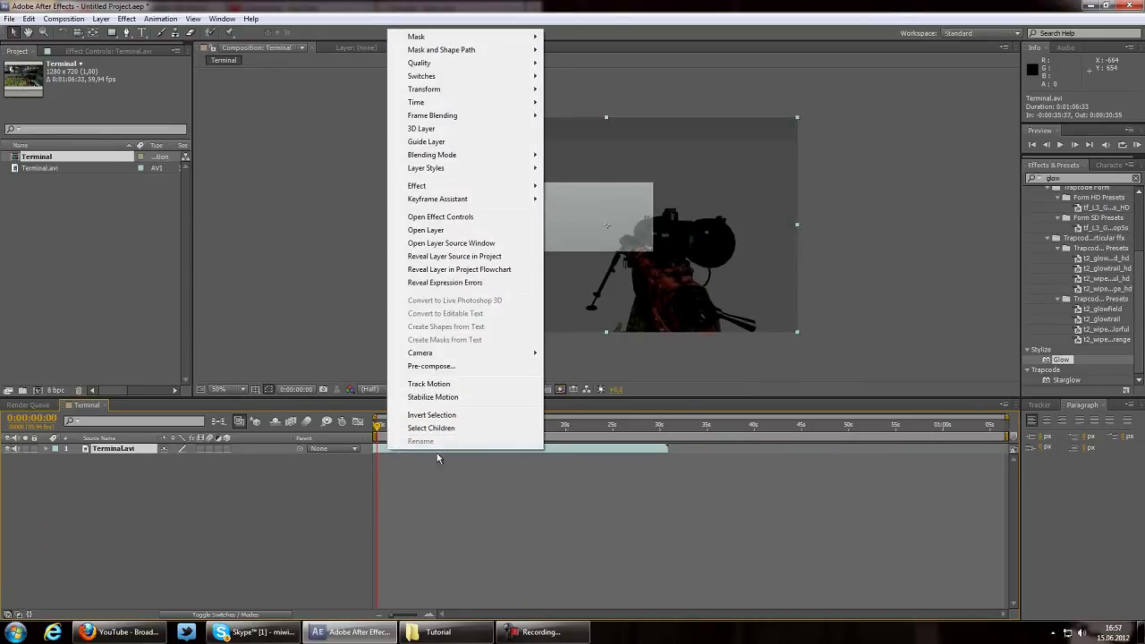
drag(553, 452, 516, 455)
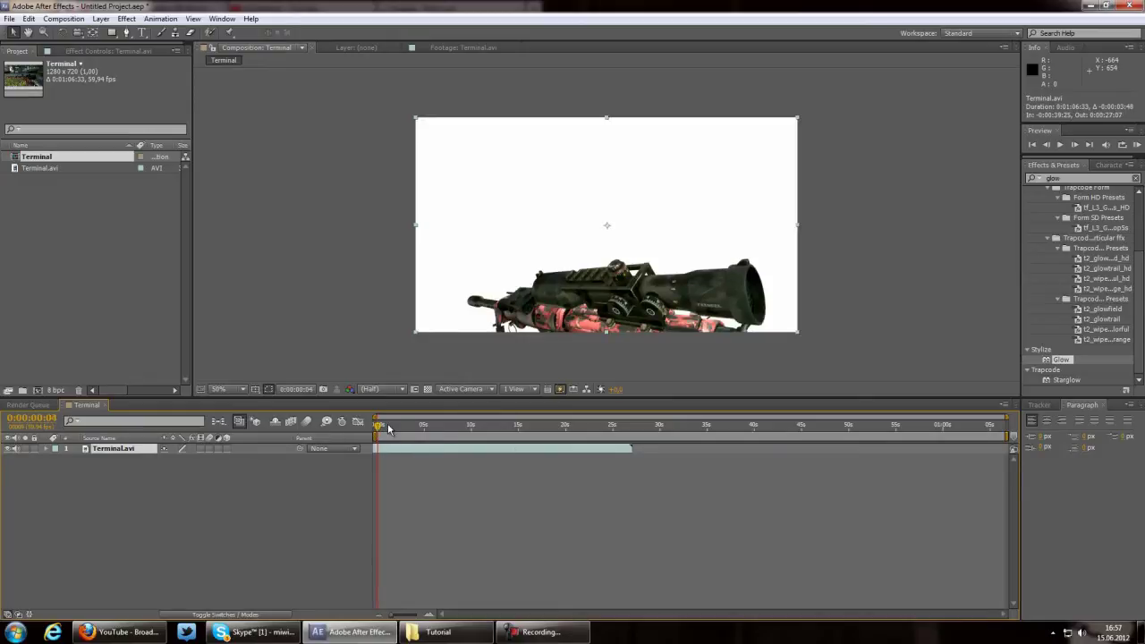
mouse_move(389, 429)
mouse_down()
mouse_move(439, 425)
mouse_move(371, 430)
mouse_up()
- Apply Keying > Linear Color Key and sample the white wall as the key colour
click(127, 19)
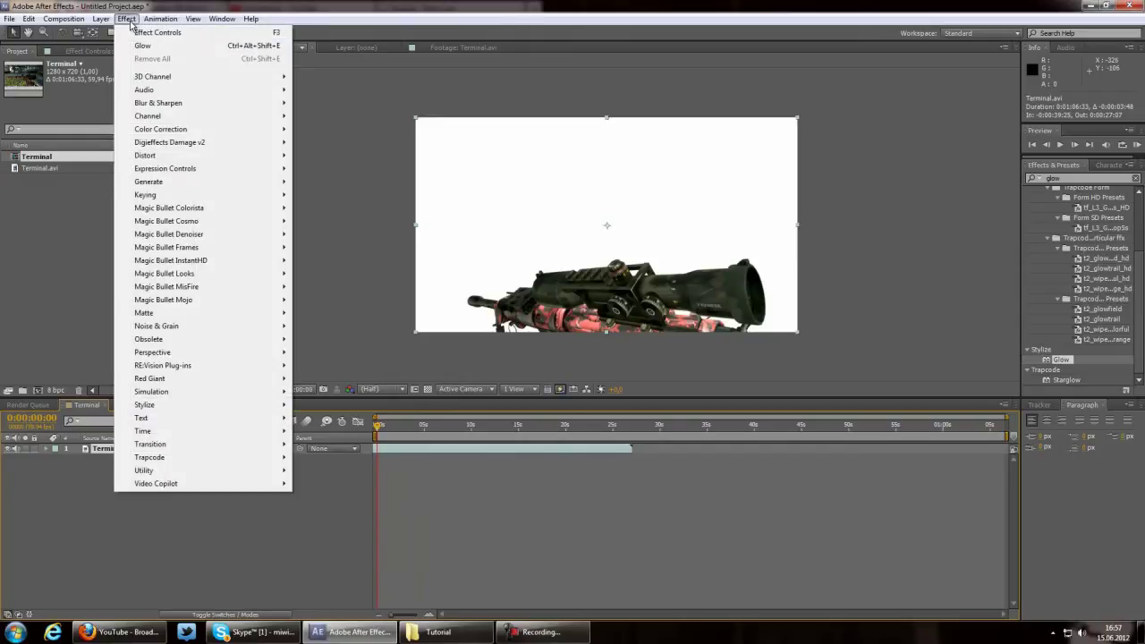
mouse_move(184, 194)
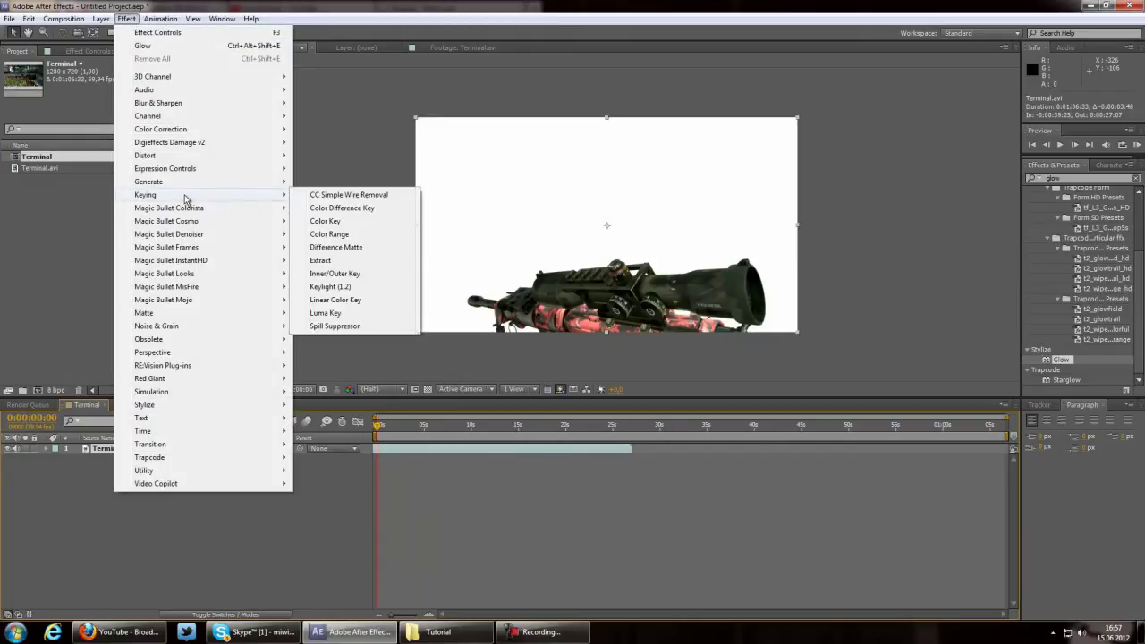
click(340, 301)
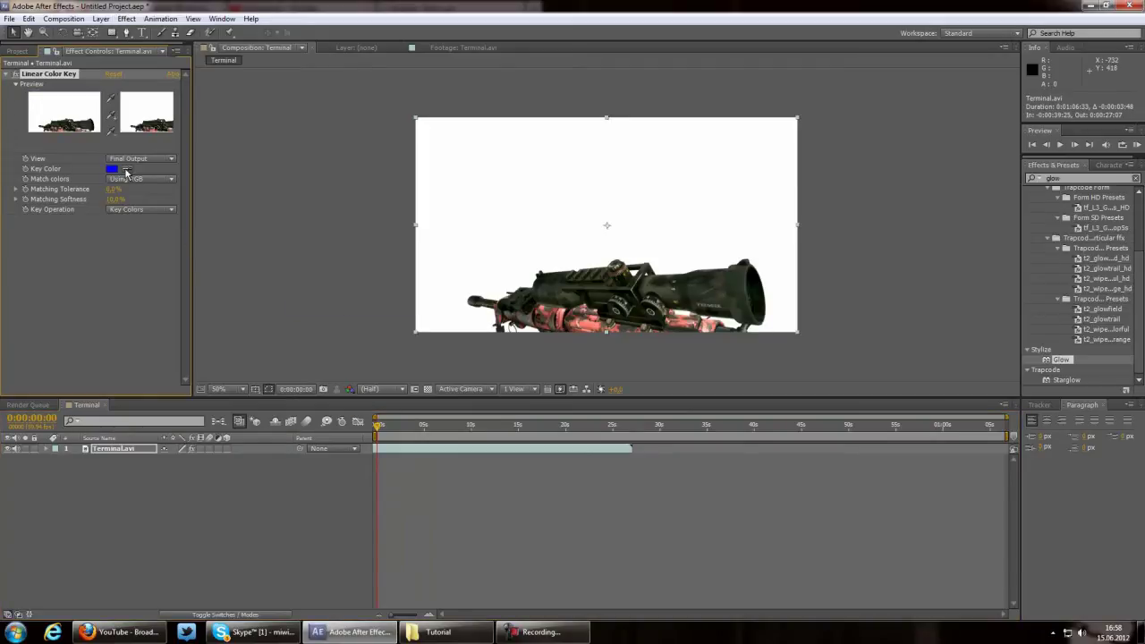
click(459, 138)
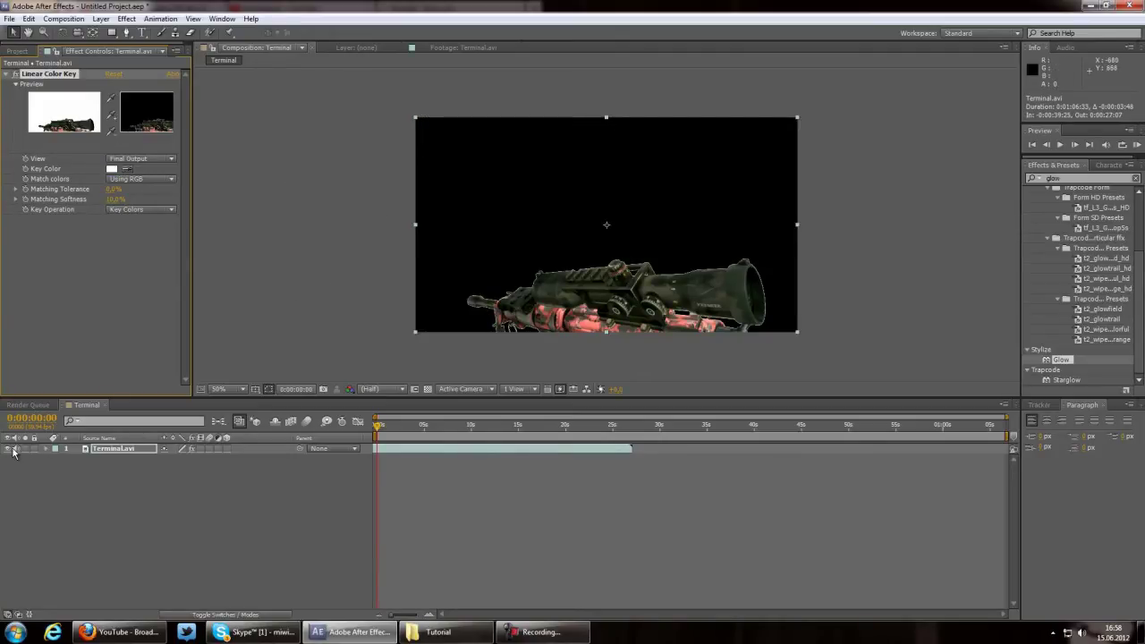
click(102, 450)
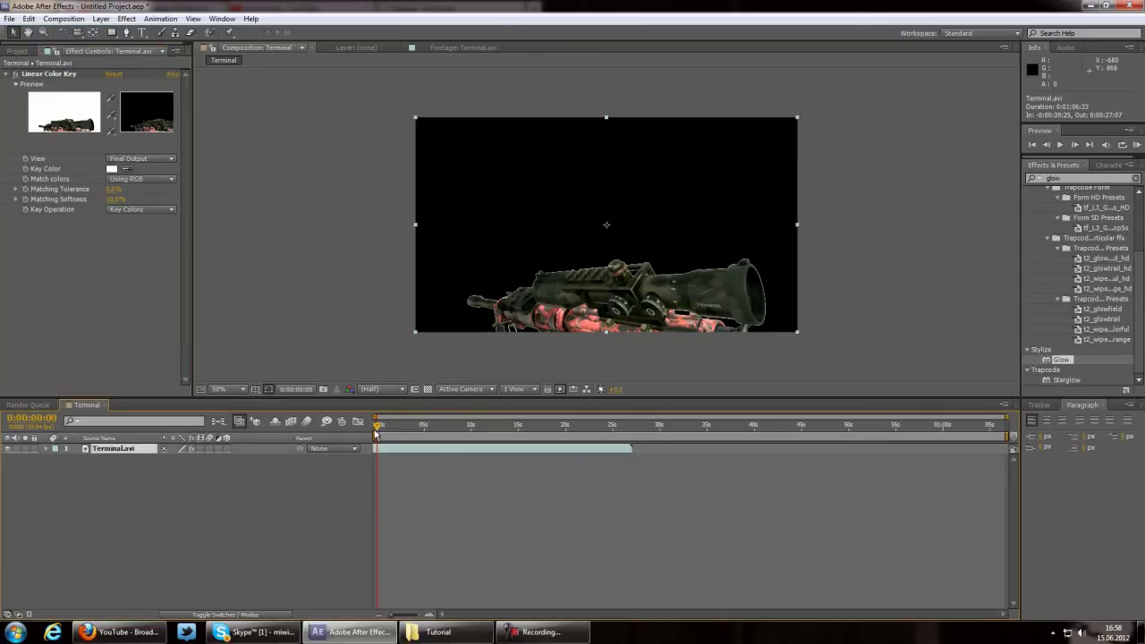
mouse_move(375, 433)
mouse_down()
mouse_move(509, 427)
mouse_move(364, 440)
mouse_up()
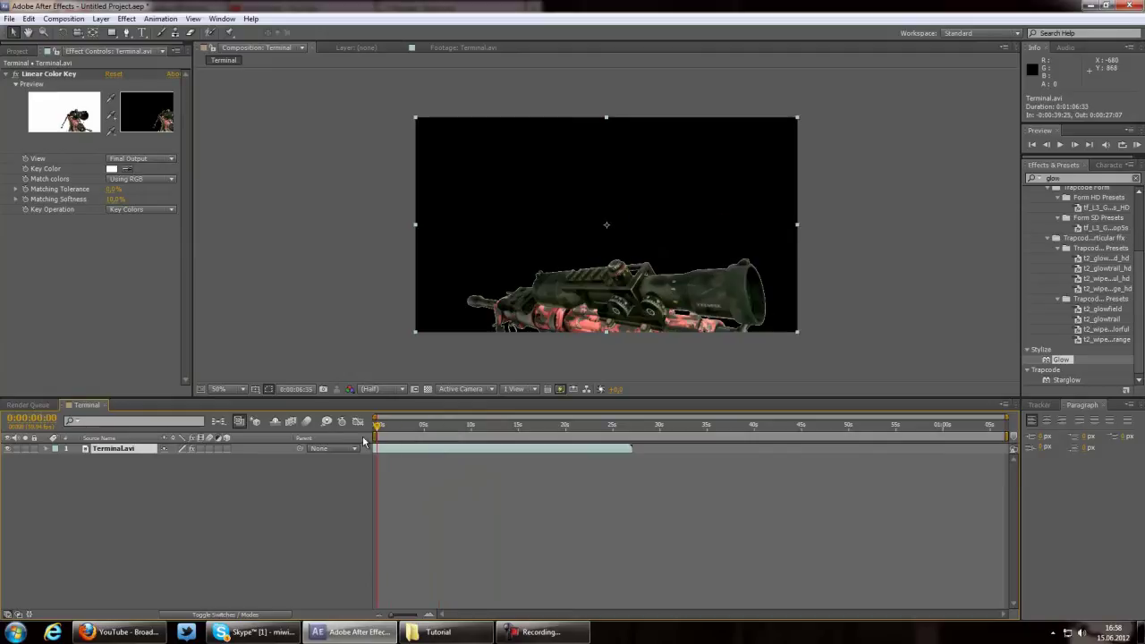
- Add Glow based on Alpha Channel, with intensity 2 and radius 2.0
double_click(1057, 362)
click(141, 229)
click(148, 253)
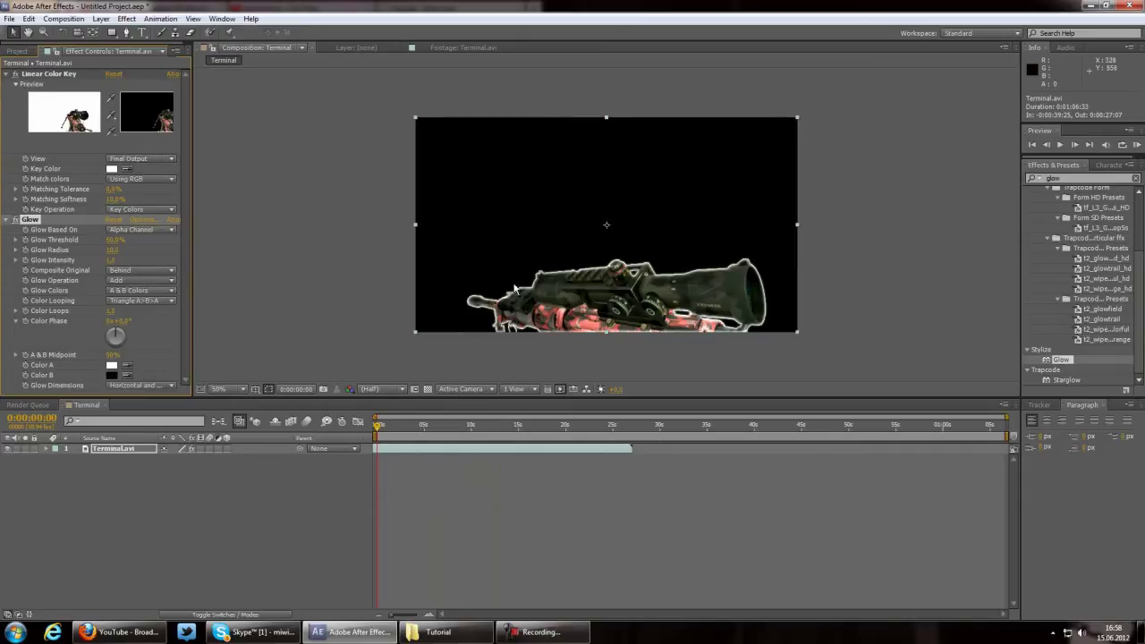
click(116, 264)
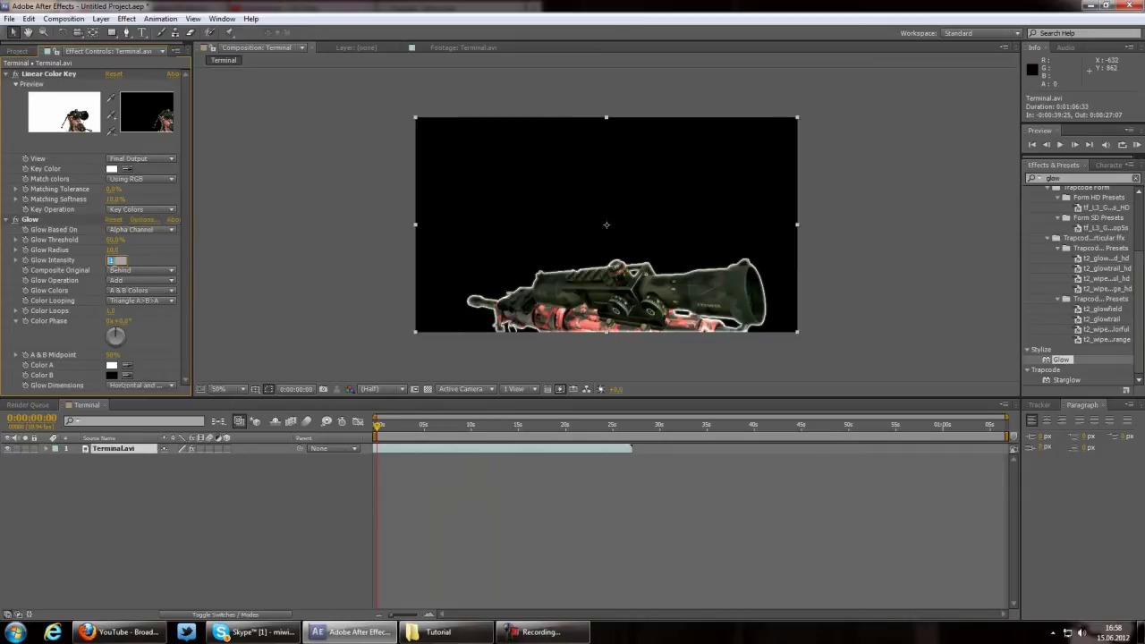
text(2)
key(Return)
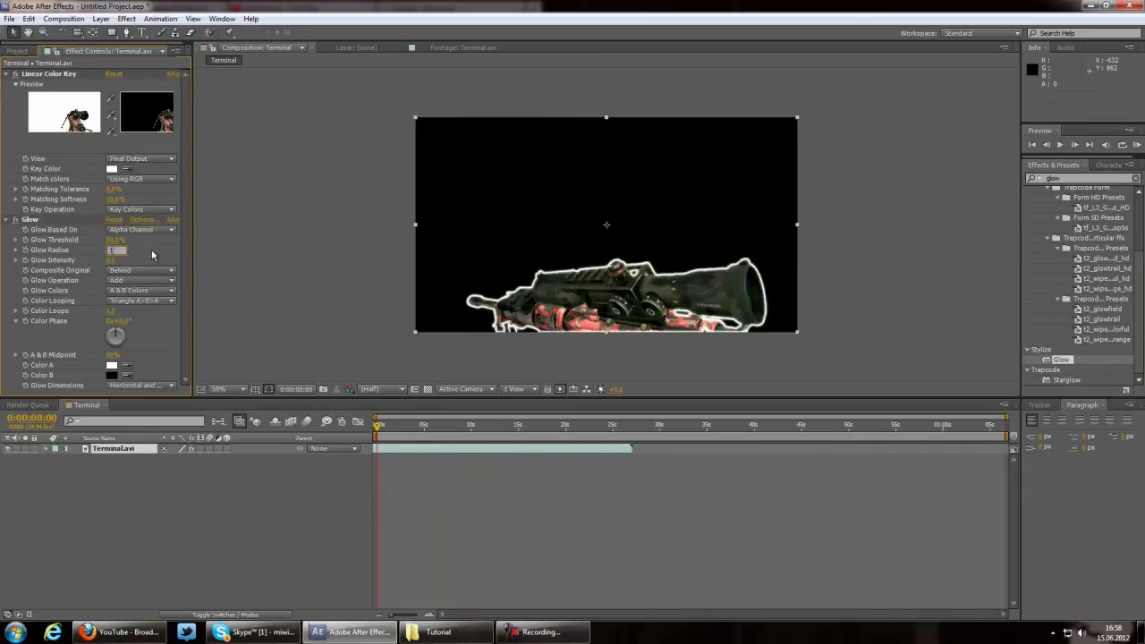
text(2)
key(Return)
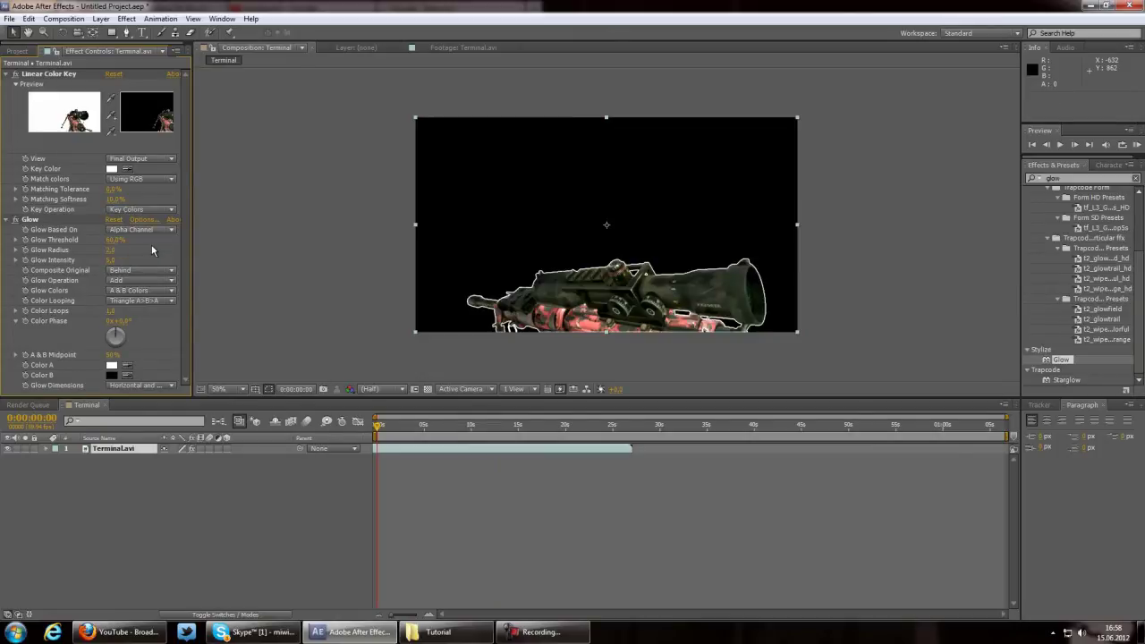
click(328, 285)
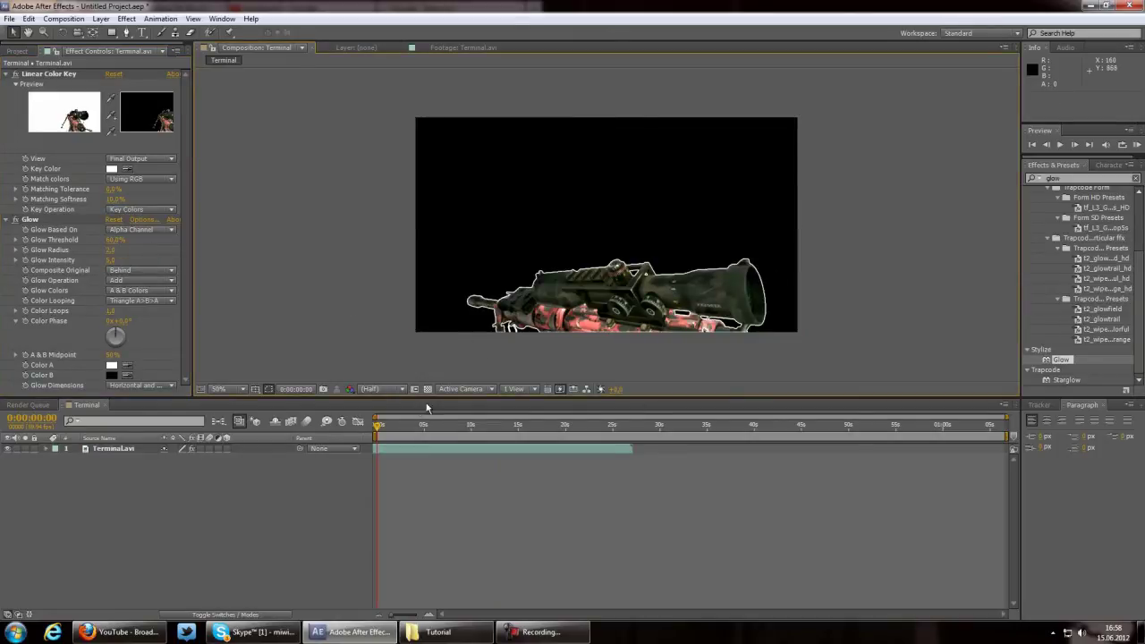
key(KP_0)
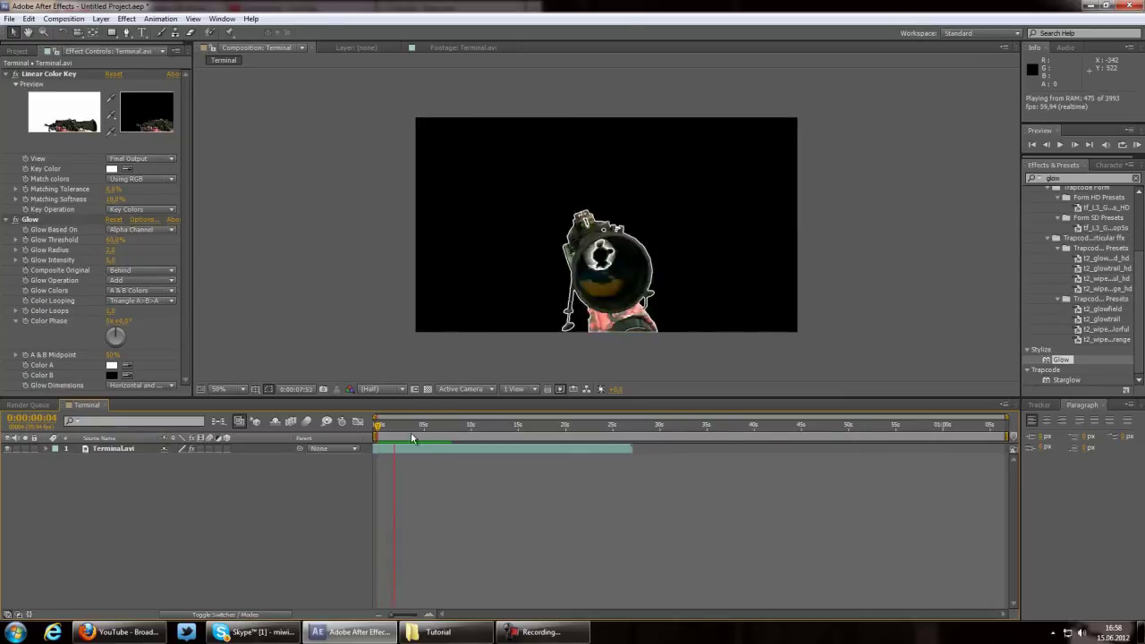
click(383, 428)
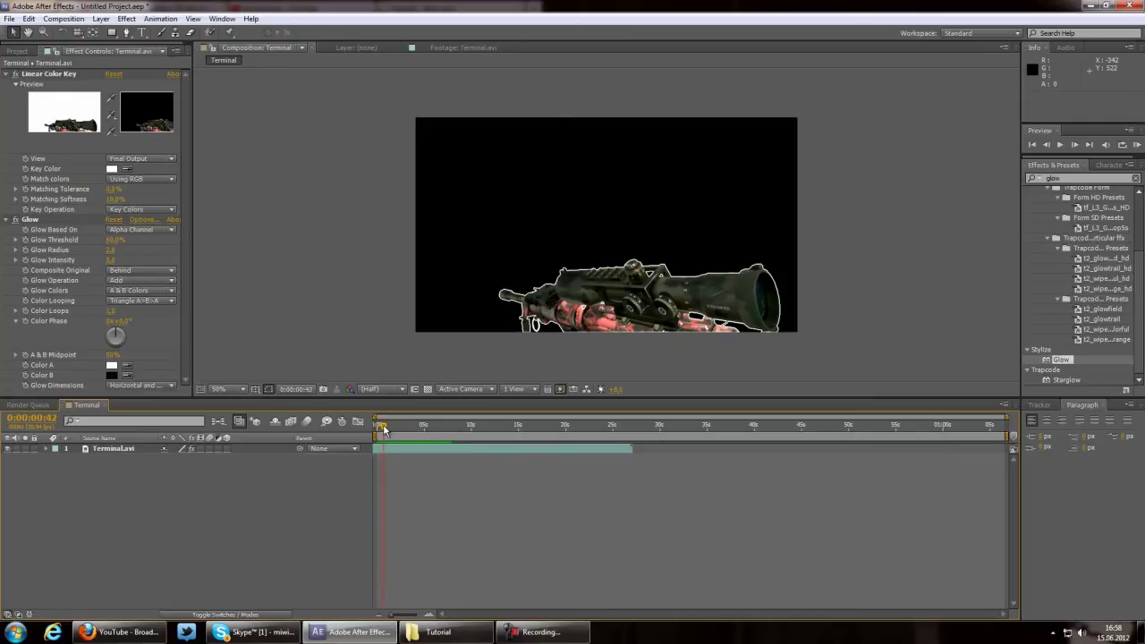
mouse_move(413, 429)
mouse_down()
mouse_move(401, 423)
mouse_move(413, 418)
mouse_up()
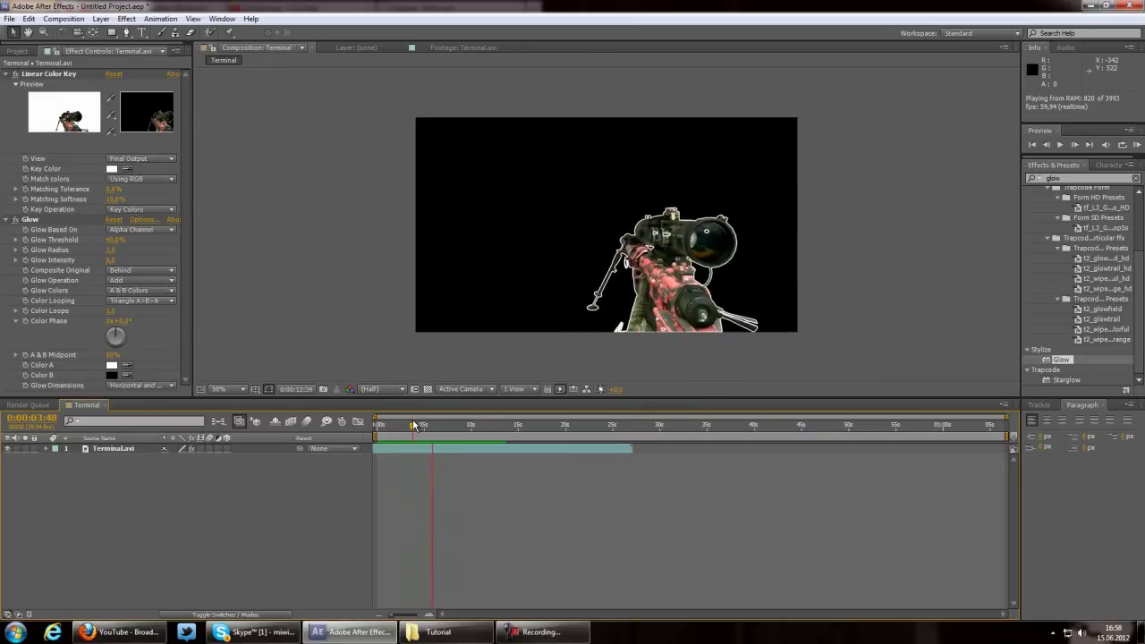
key(space)
drag(411, 431, 424, 434)
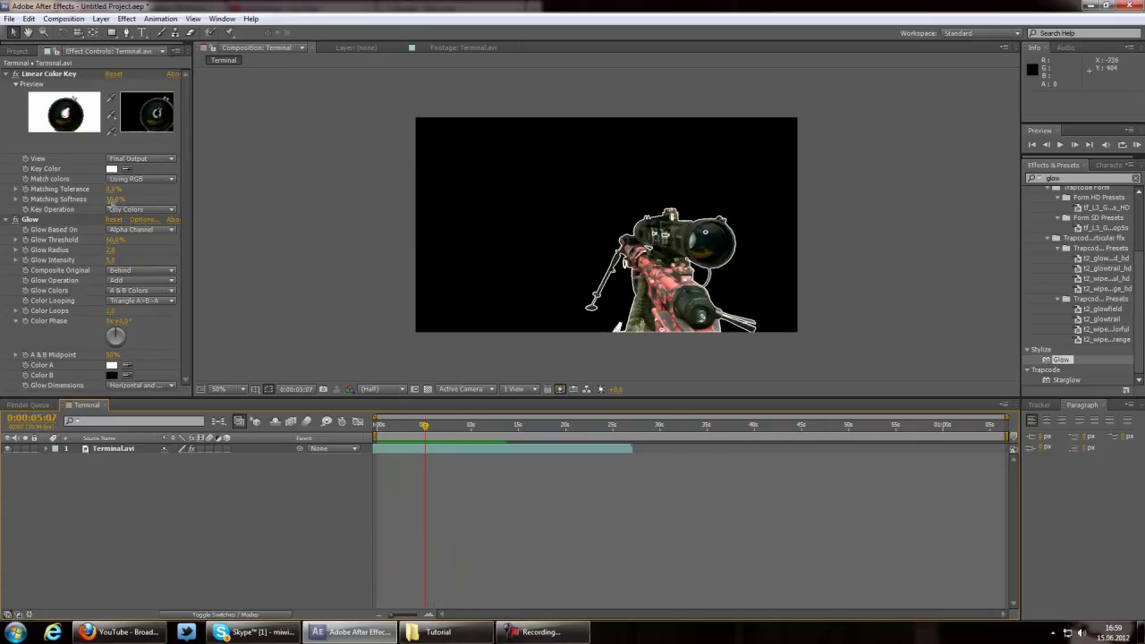
- Collapse Glow and set the Linear Color Key's Matching Softness to 0%
click(113, 198)
click(15, 219)
click(606, 225)
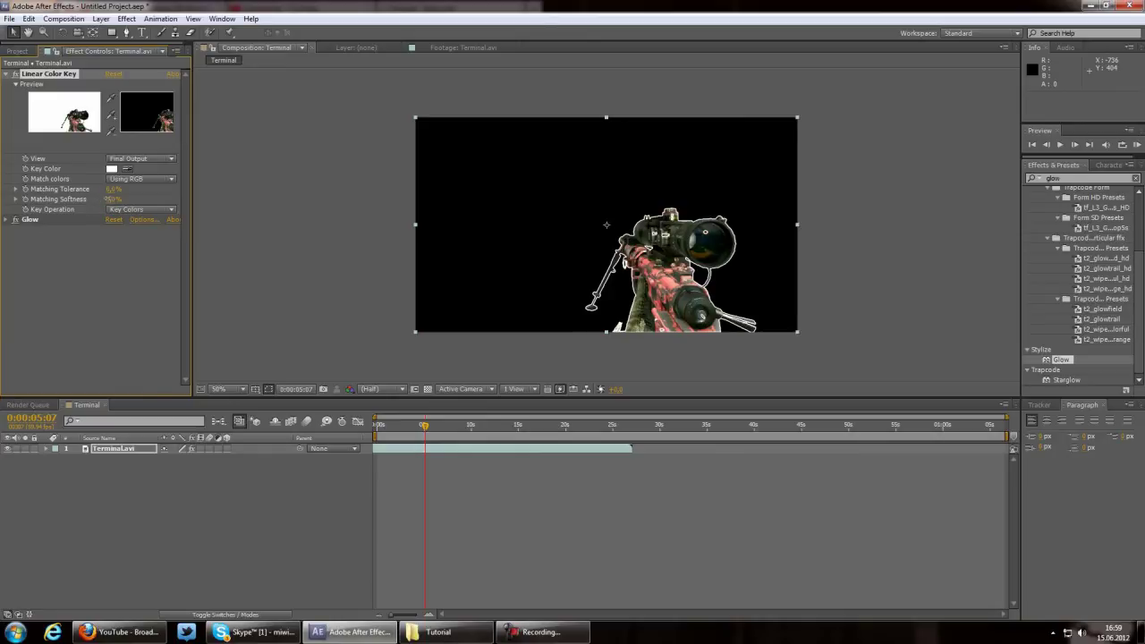
click(89, 269)
- Raise Matching Tolerance to 2.0% and check the rifle's edges on an earlier frame
click(49, 74)
mouse_move(116, 189)
mouse_down()
mouse_move(179, 189)
mouse_move(133, 199)
mouse_up()
click(105, 258)
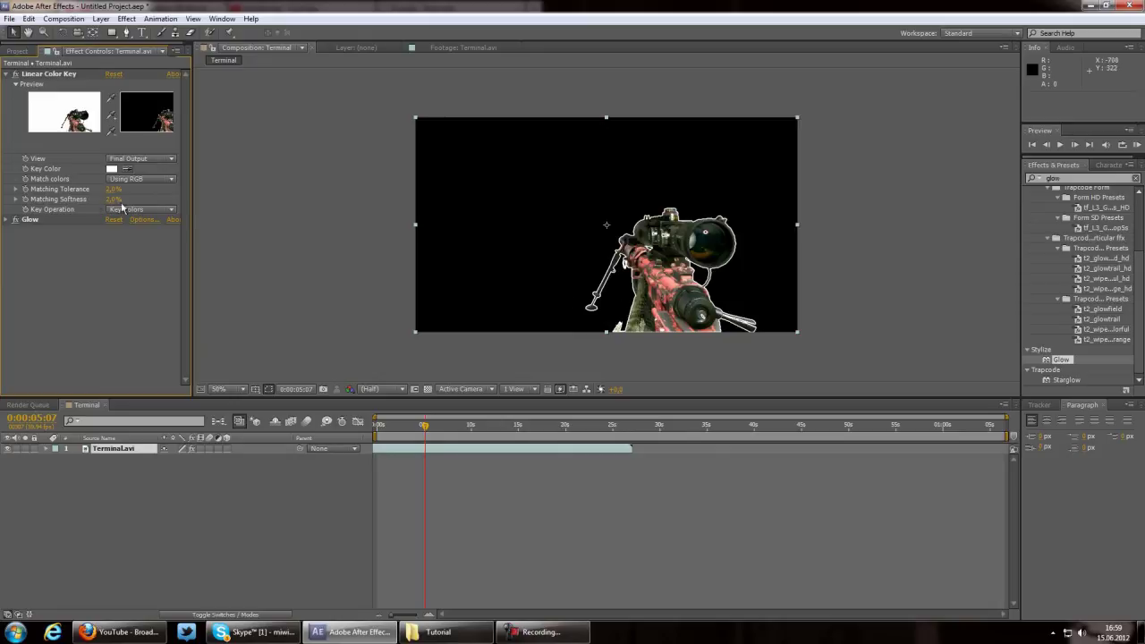
drag(425, 432, 420, 432)
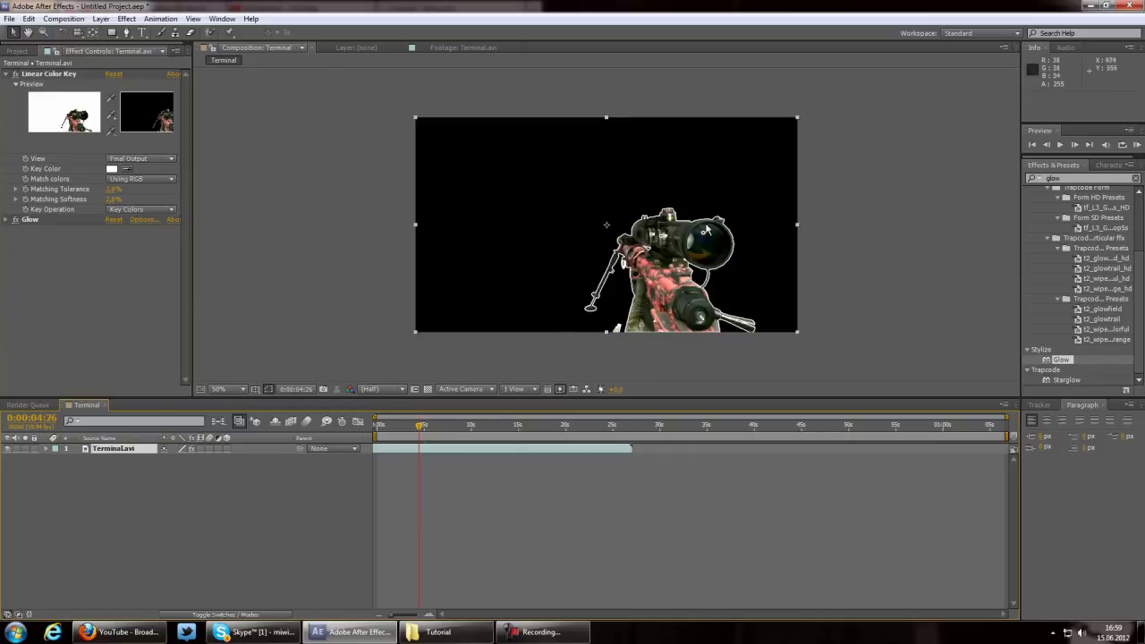